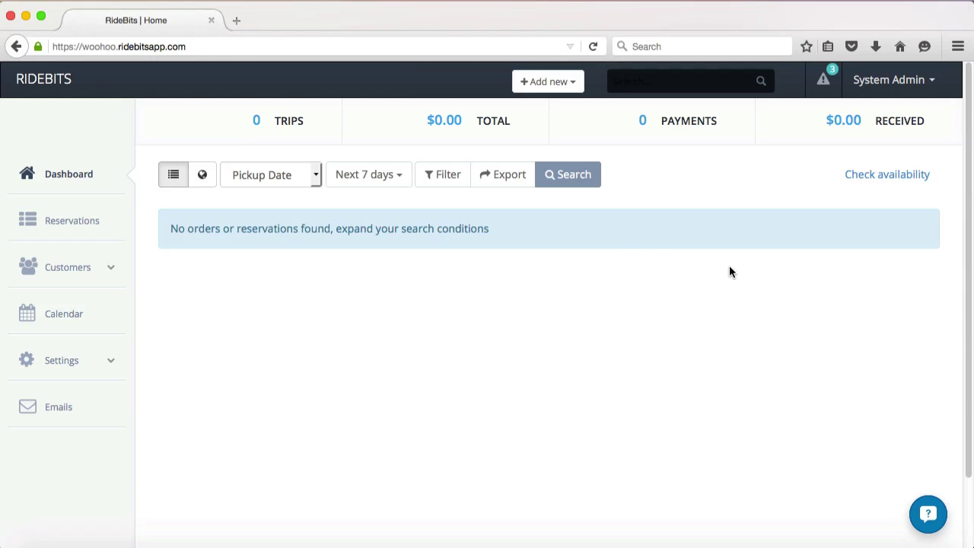
Step: Open the rate setup settings and expand the additional rate add-ons and fees section
click(64, 362)
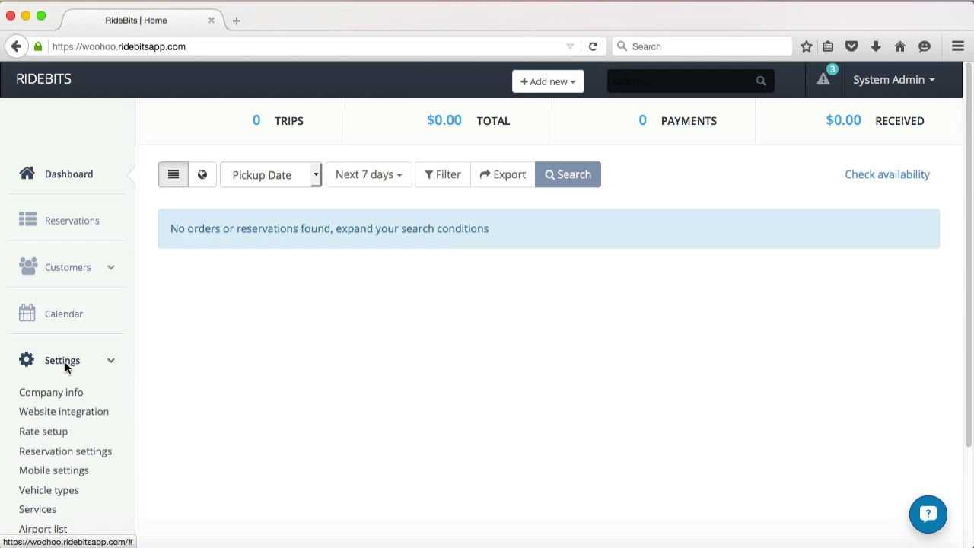
click(48, 431)
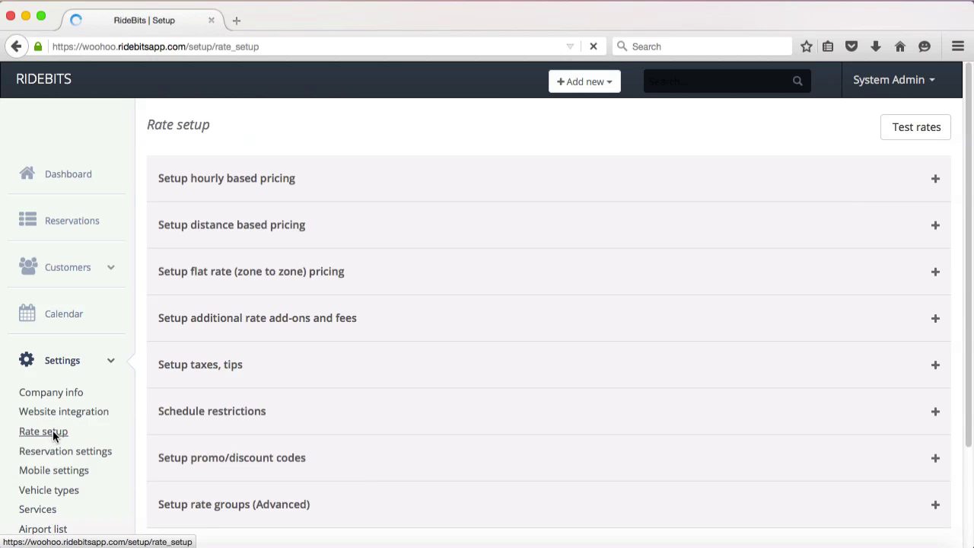
click(628, 320)
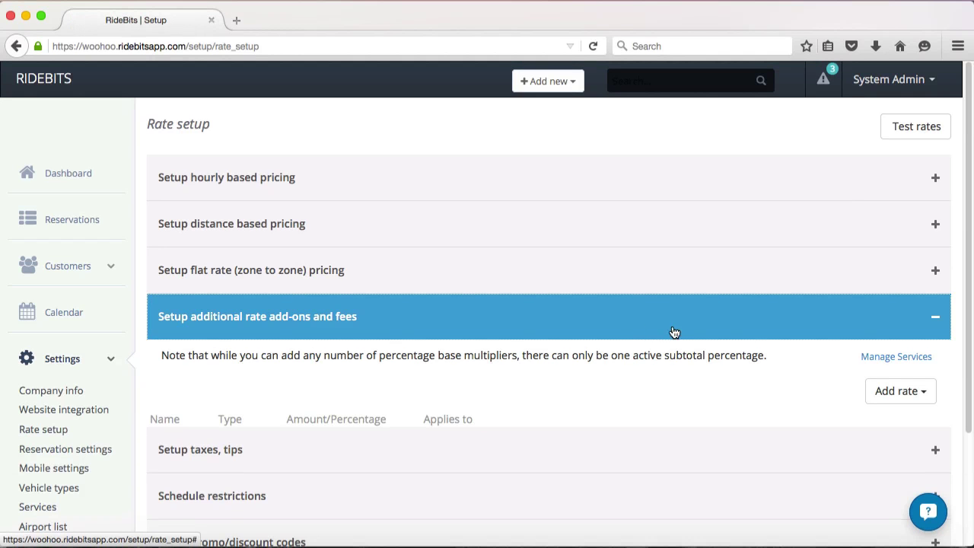
Step: Review the managed services list and the form for adding a service type, leaving both without saving
click(895, 357)
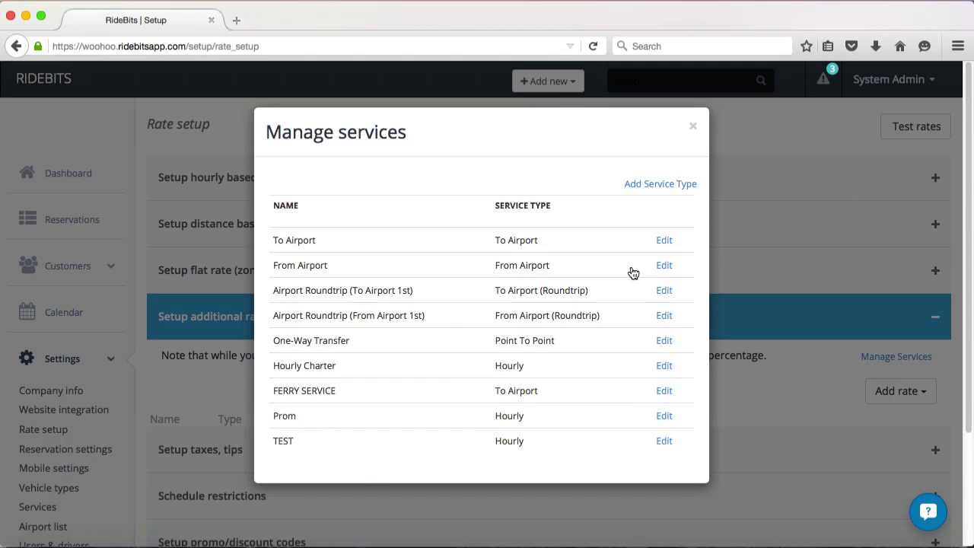
click(649, 188)
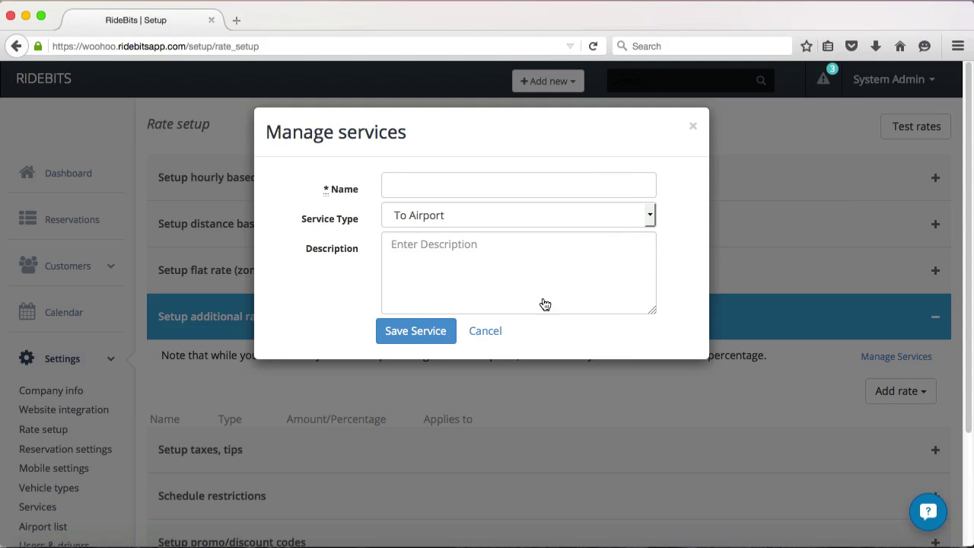
click(487, 331)
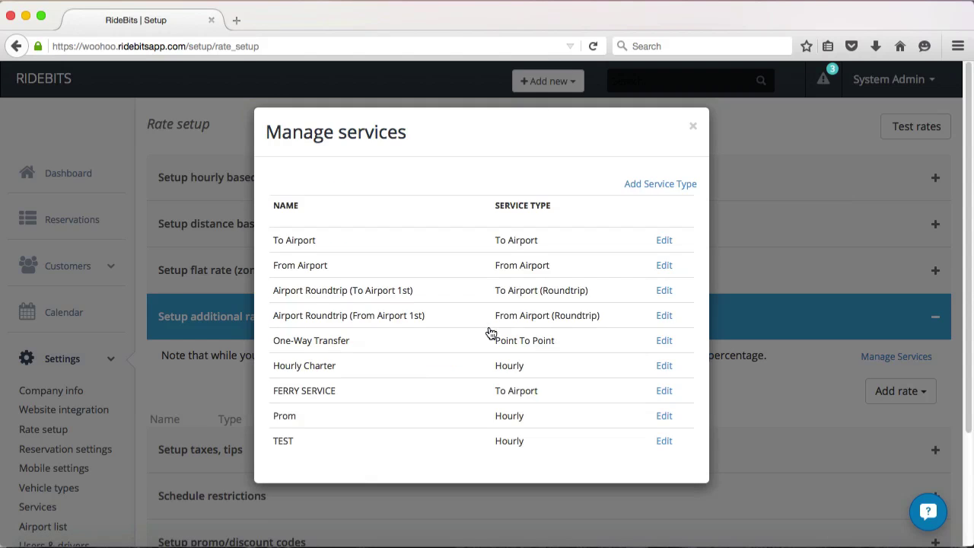
click(694, 127)
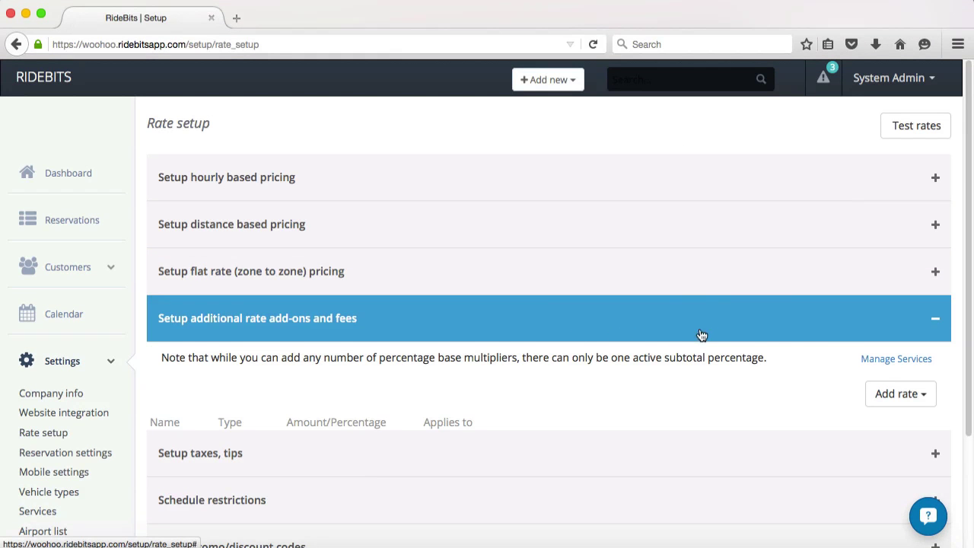
Step: Add a fixed rate to the add-ons and fees and name it Airport Toll
click(894, 394)
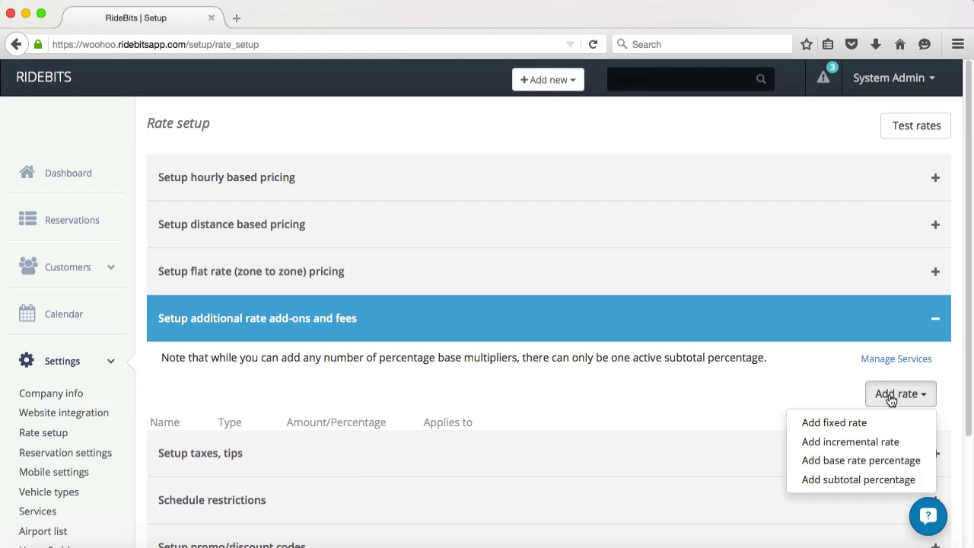
mouse_move(879, 422)
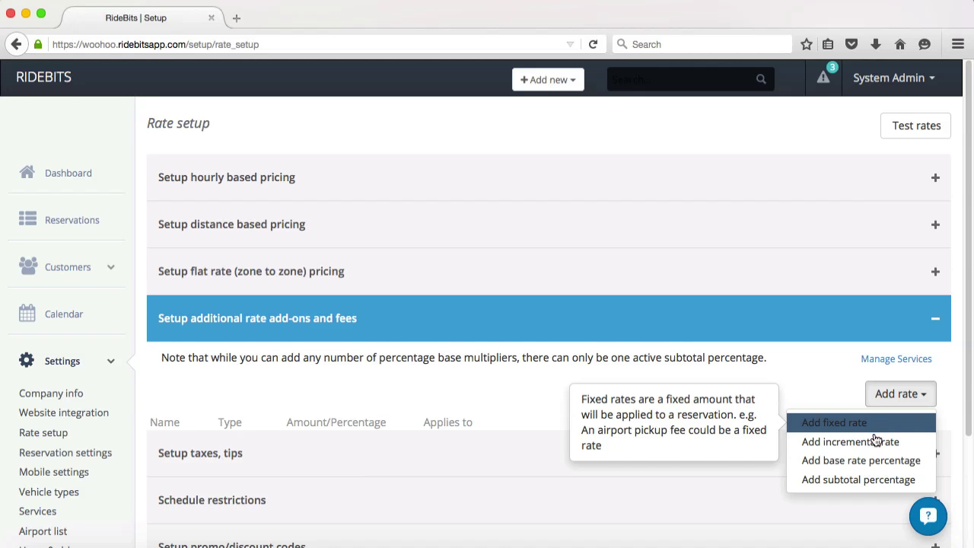
mouse_move(874, 444)
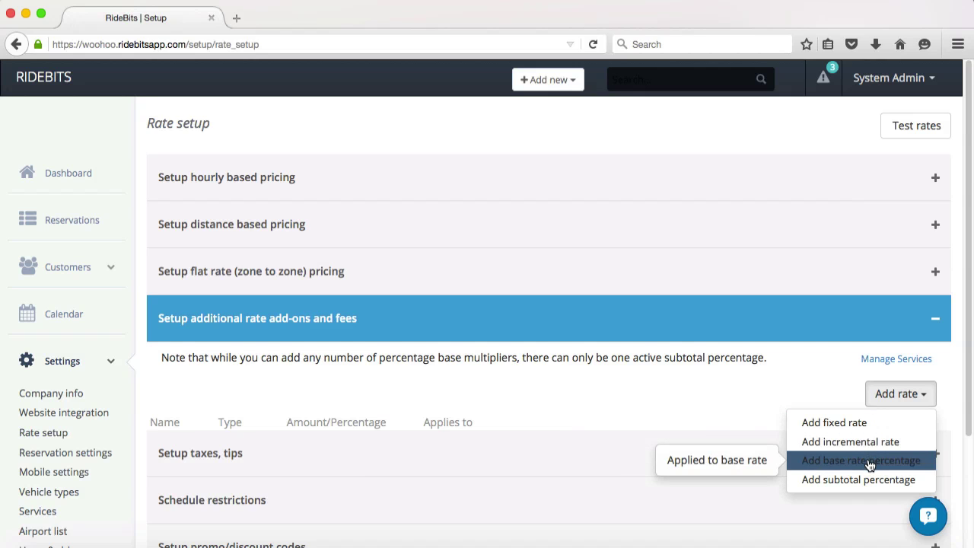
mouse_move(867, 479)
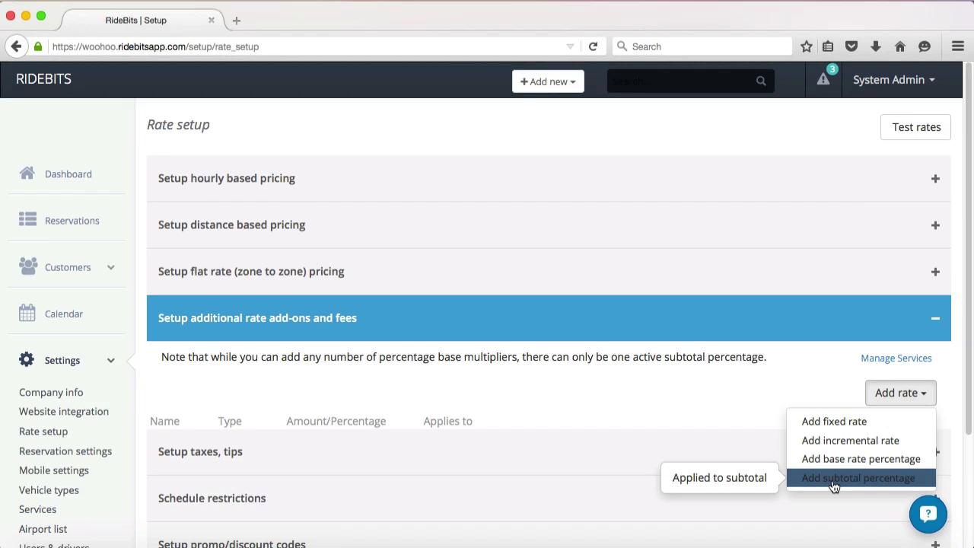
click(844, 422)
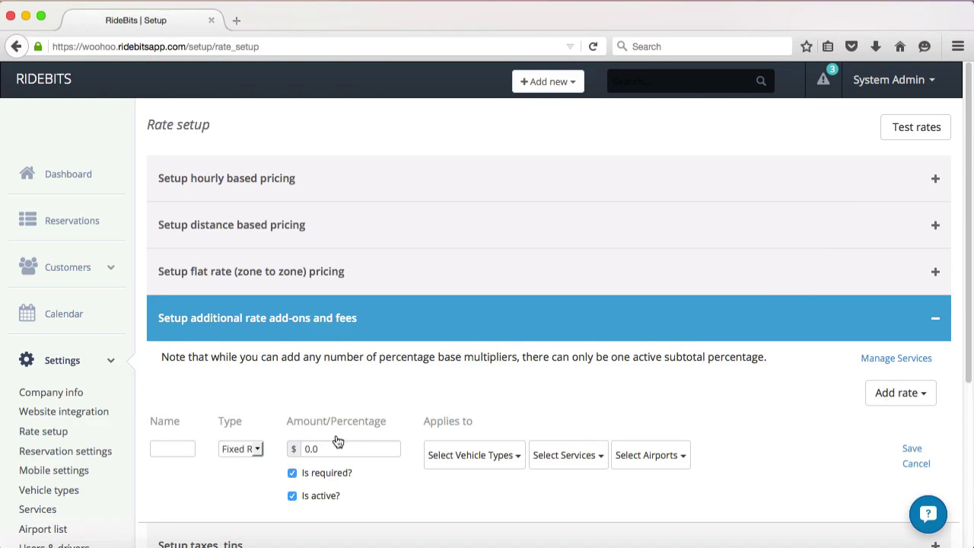
click(188, 448)
text(Airport Toll)
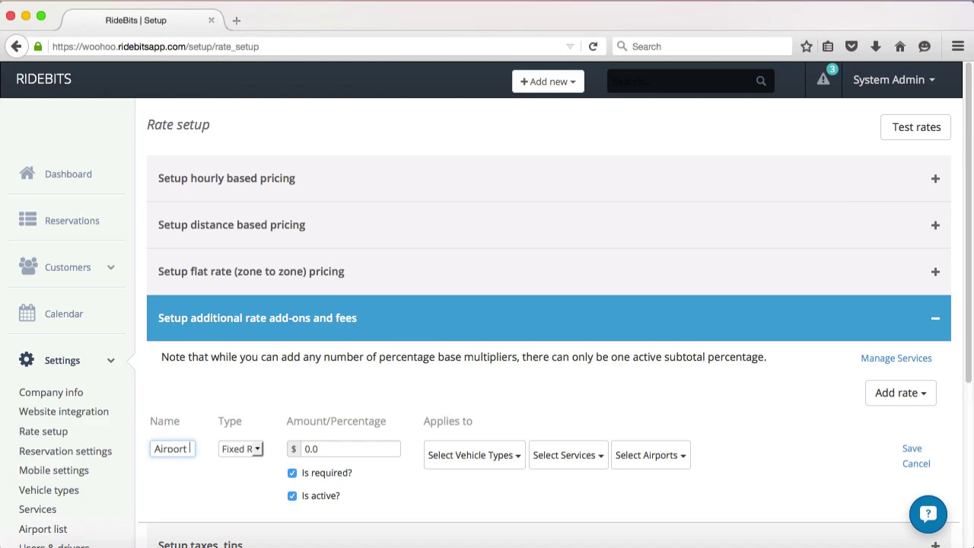
Step: Set the Airport Toll's type to Fixed Rate and its amount to $10
click(259, 451)
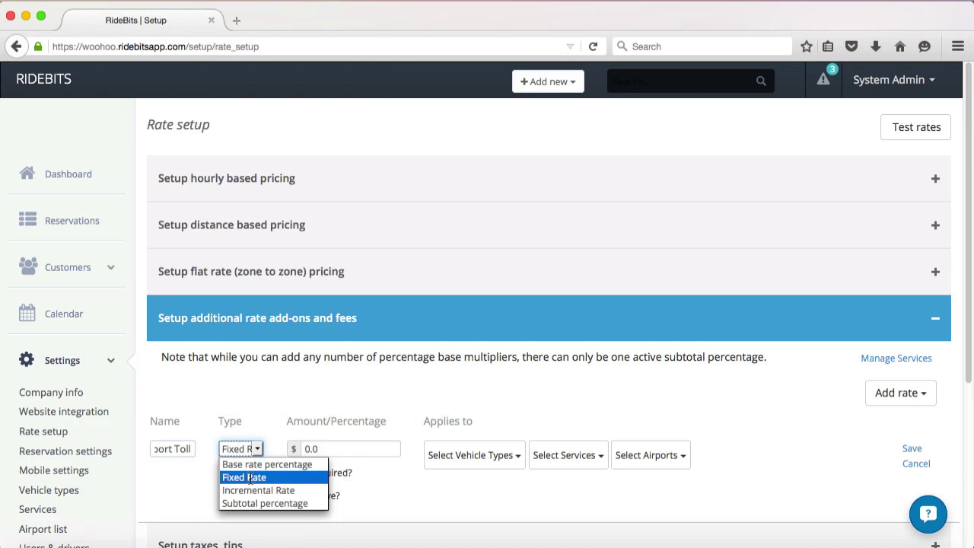
click(251, 476)
click(312, 449)
key(BackSpace)
text(10)
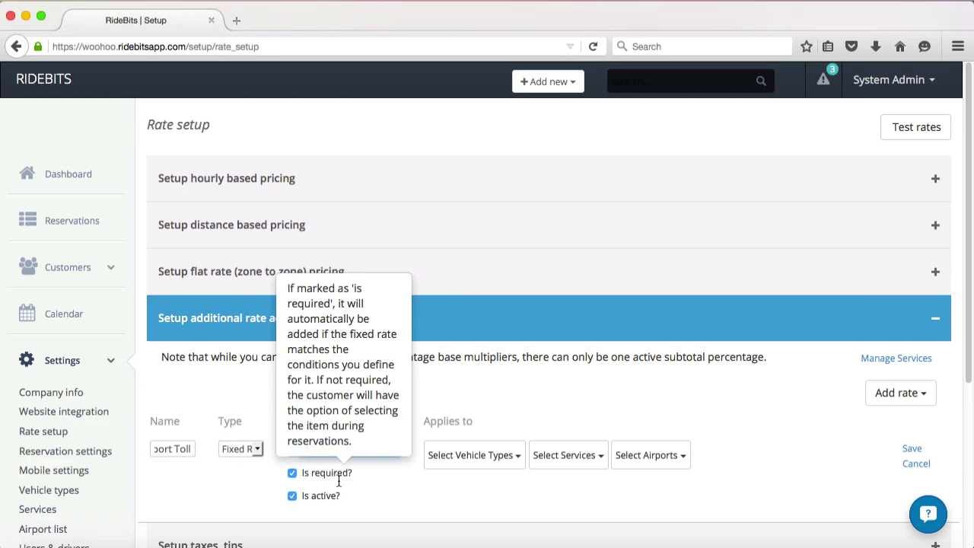
Step: Apply the Airport Toll to all vehicle types
mouse_move(331, 496)
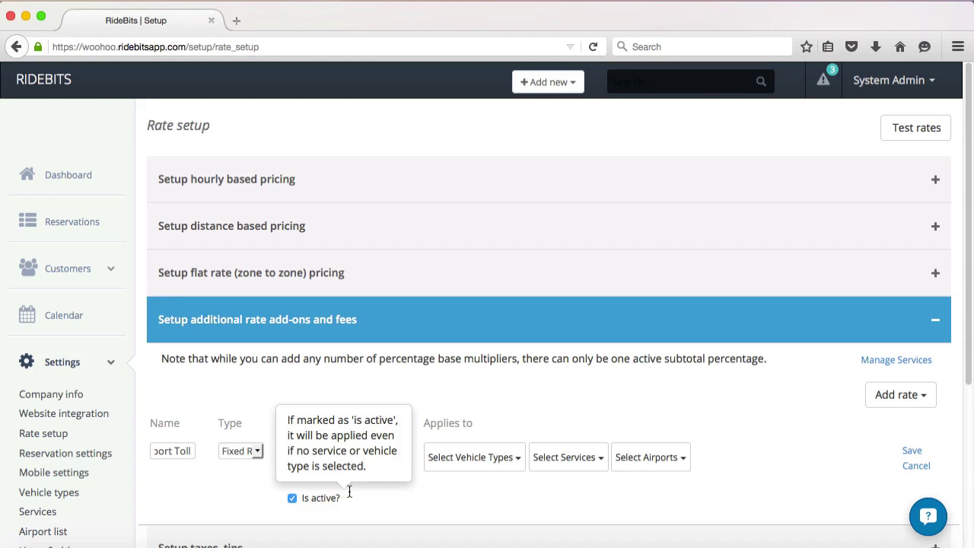
click(518, 456)
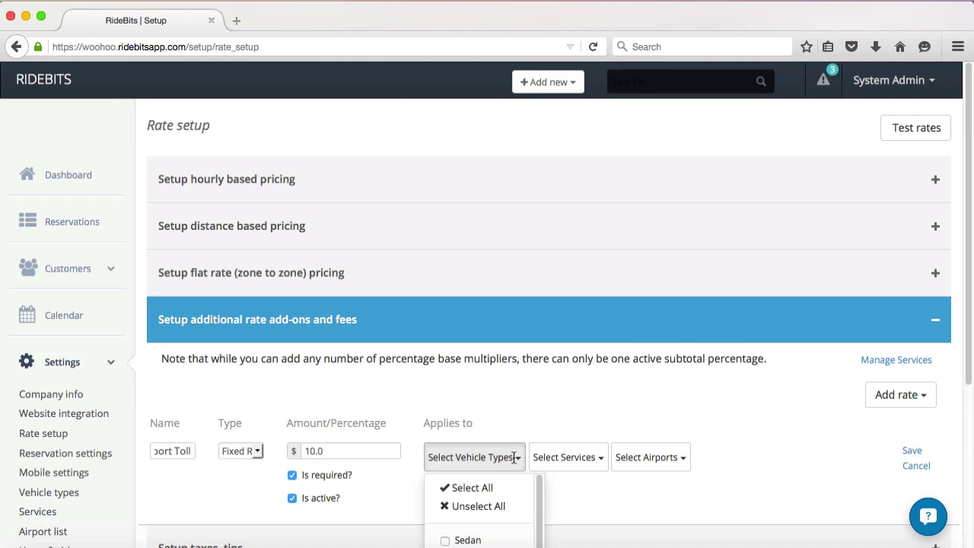
click(487, 487)
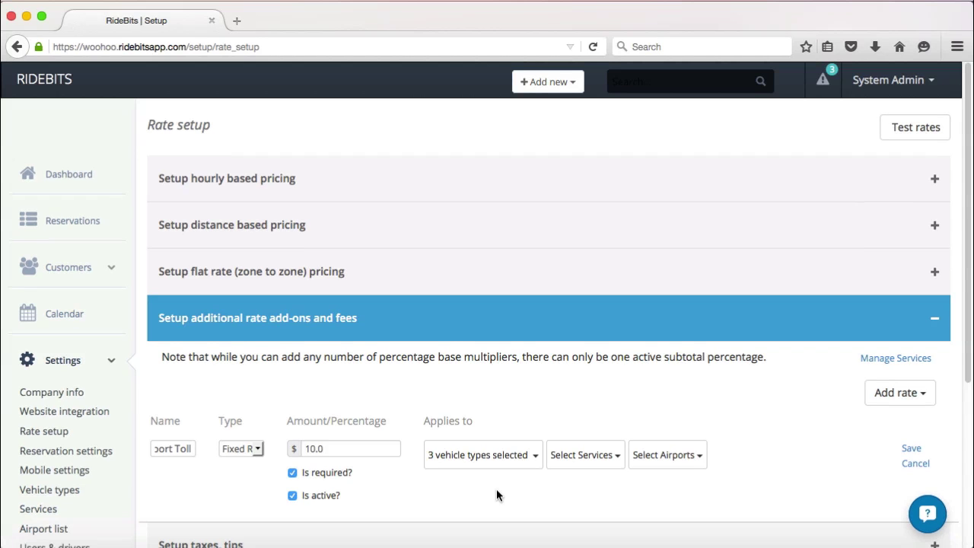
Step: Apply the Airport Toll to the From Airport and Airport Roundtrip (From Airport 1st) services
click(616, 454)
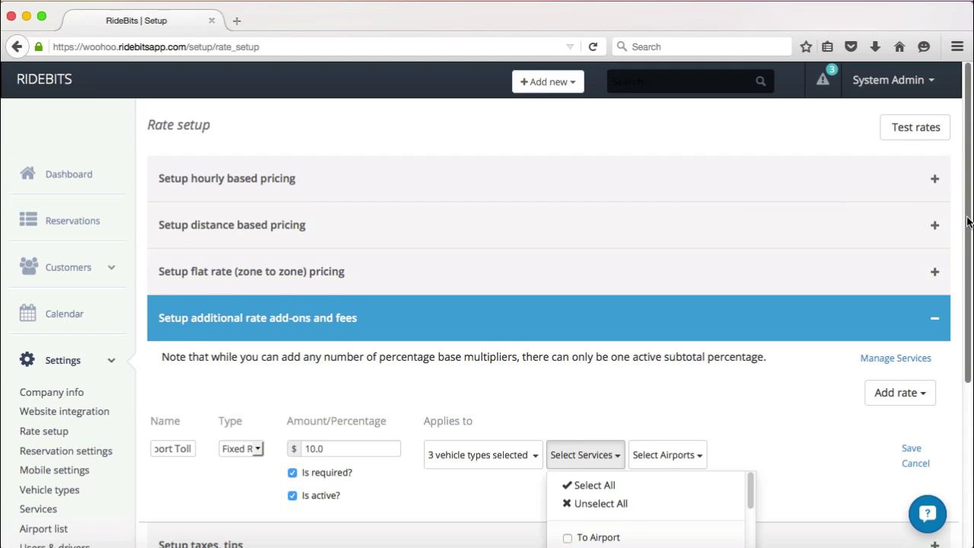
scroll(967, 302, down, 3)
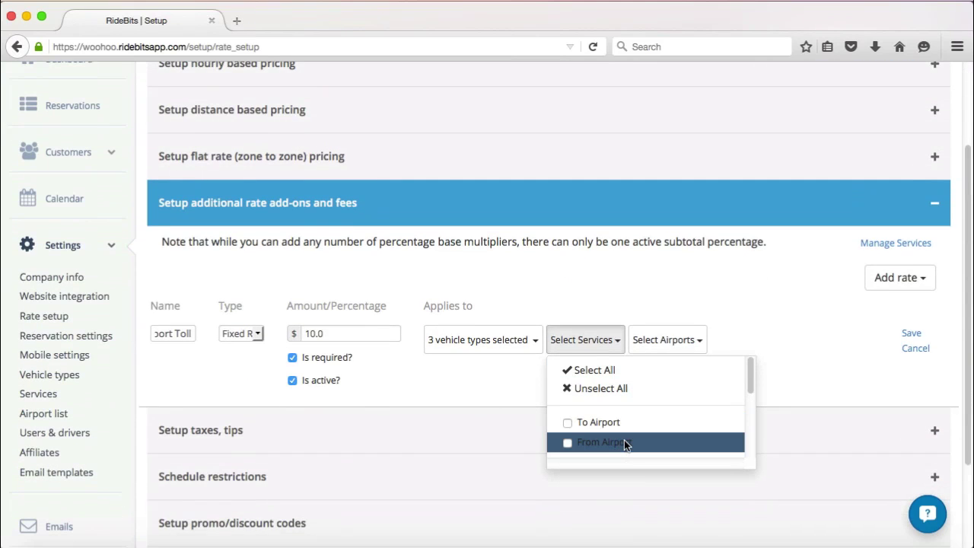
click(625, 442)
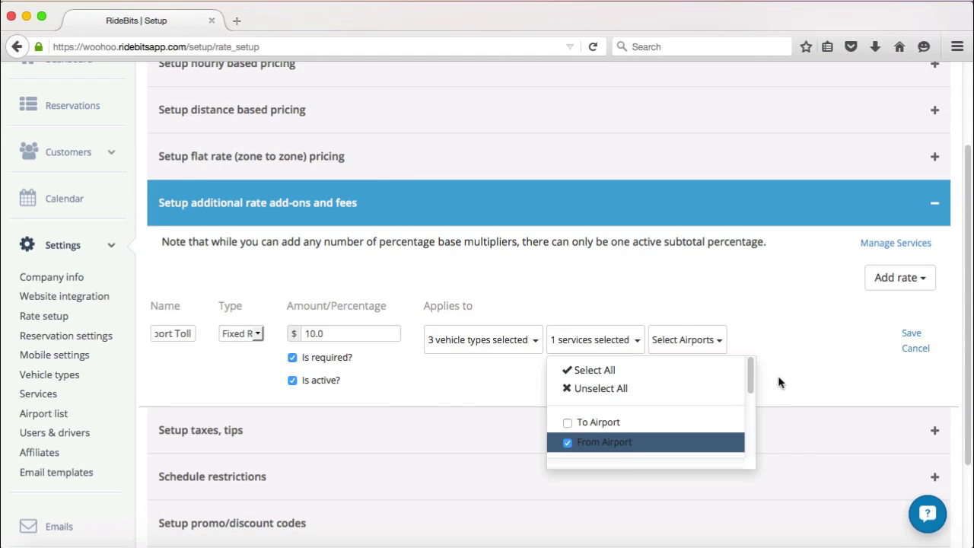
scroll(754, 373, down, 2)
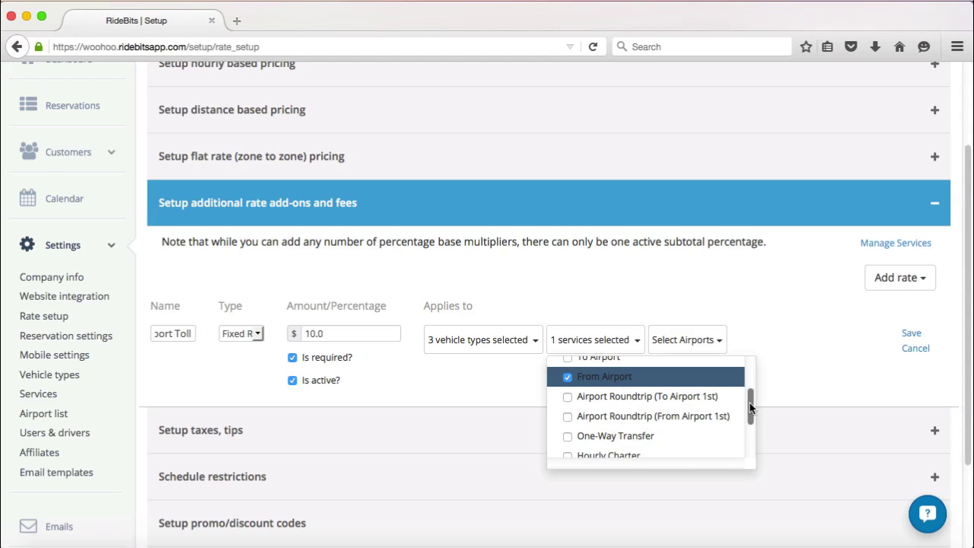
click(682, 409)
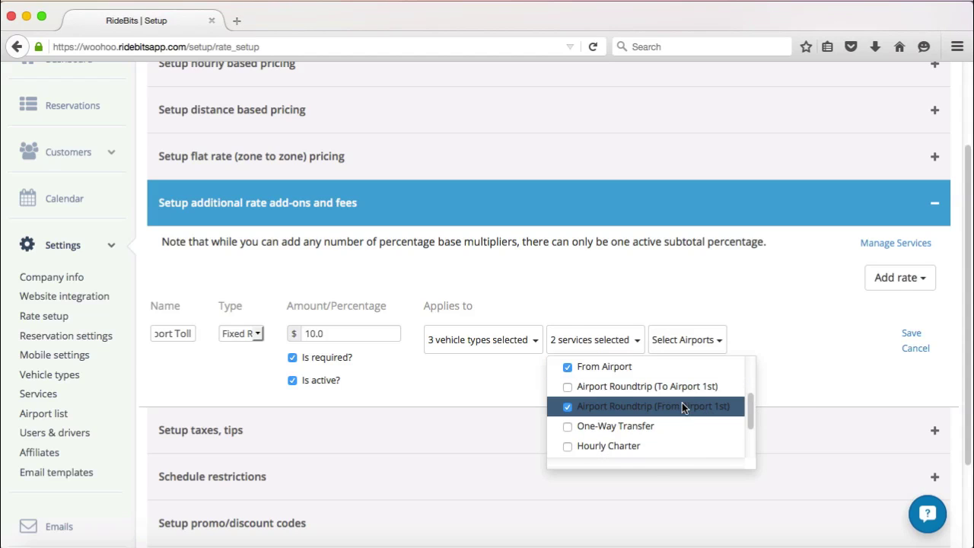
click(811, 390)
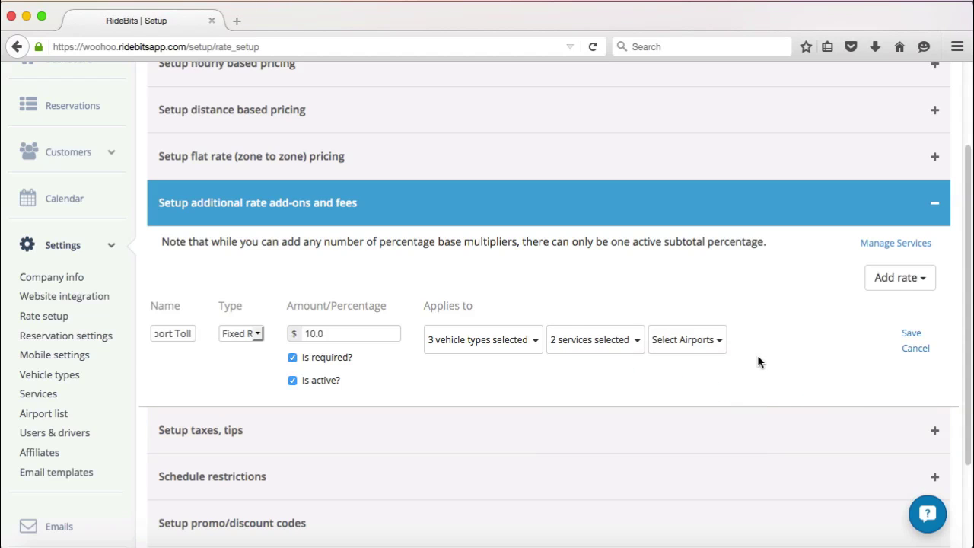
Step: Limit the Airport Toll to pickups at John F. Kennedy International Airport and save the rate
click(718, 344)
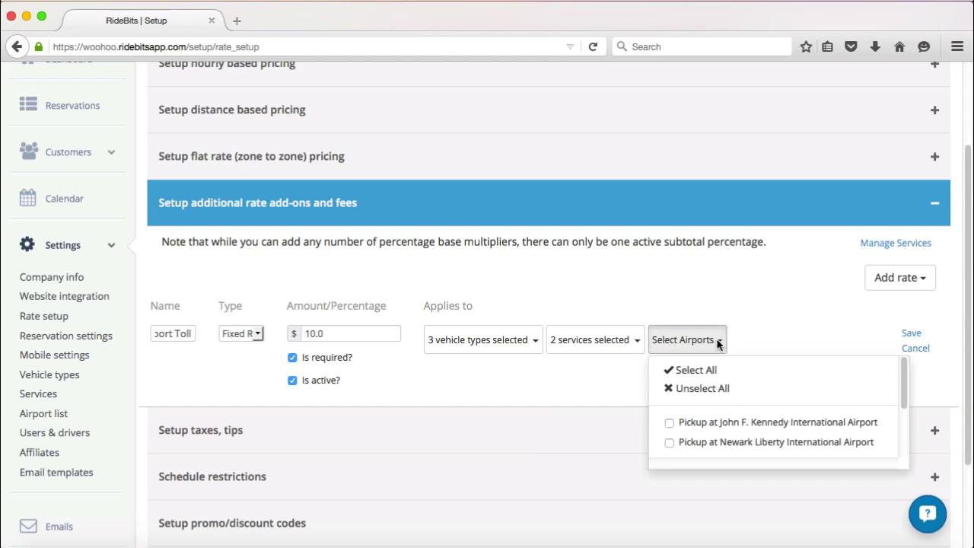
click(712, 419)
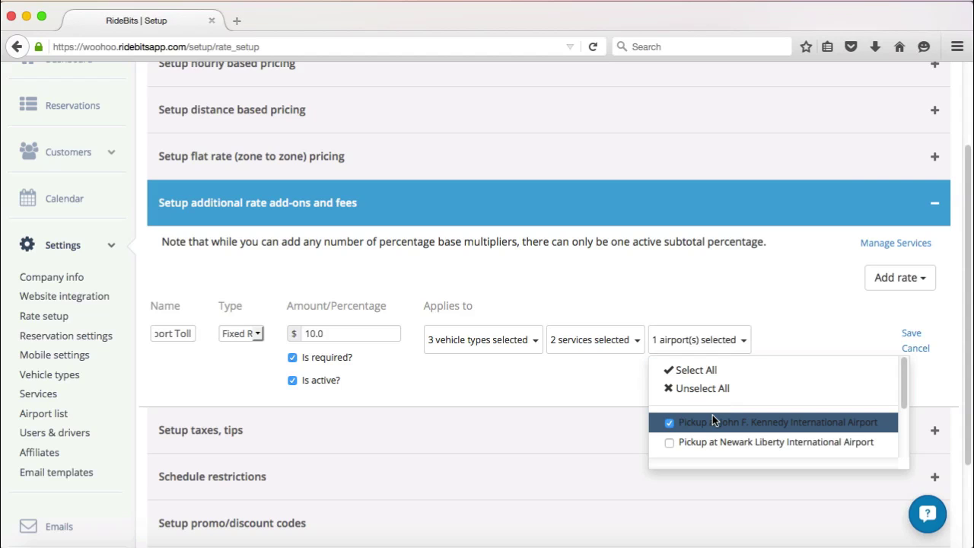
click(821, 312)
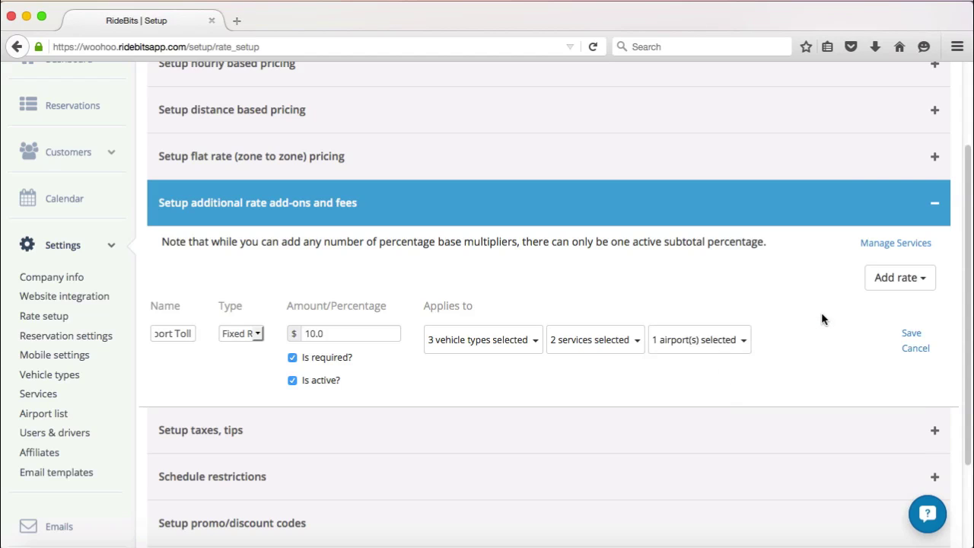
click(911, 333)
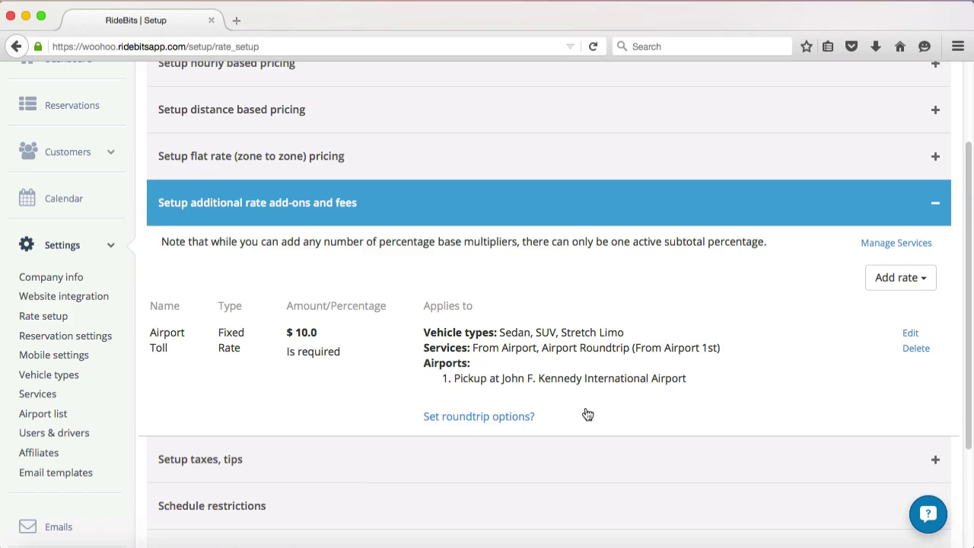
Step: Set the Airport Toll's roundtrip option for Airport Roundtrip (From Airport 1st) to apply to the first trip only
click(477, 418)
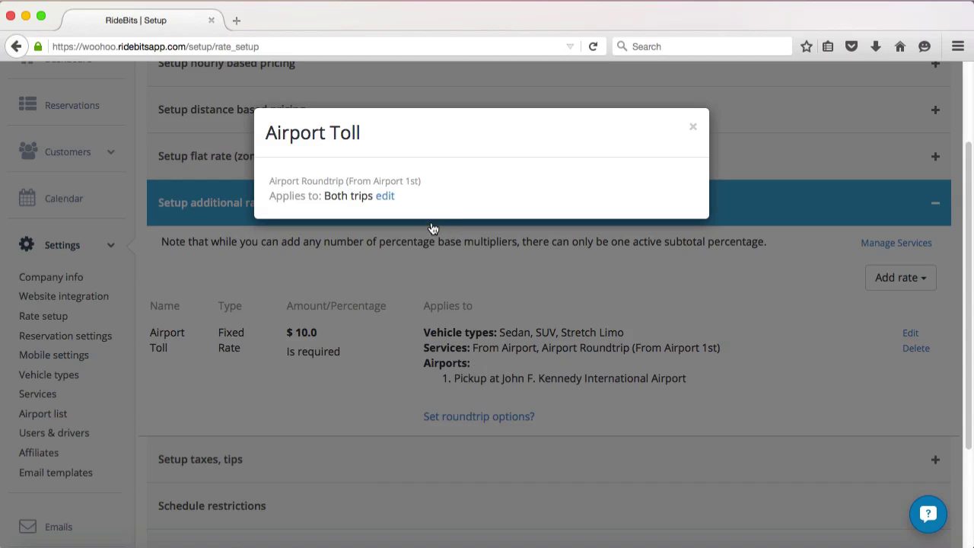
click(386, 197)
click(388, 200)
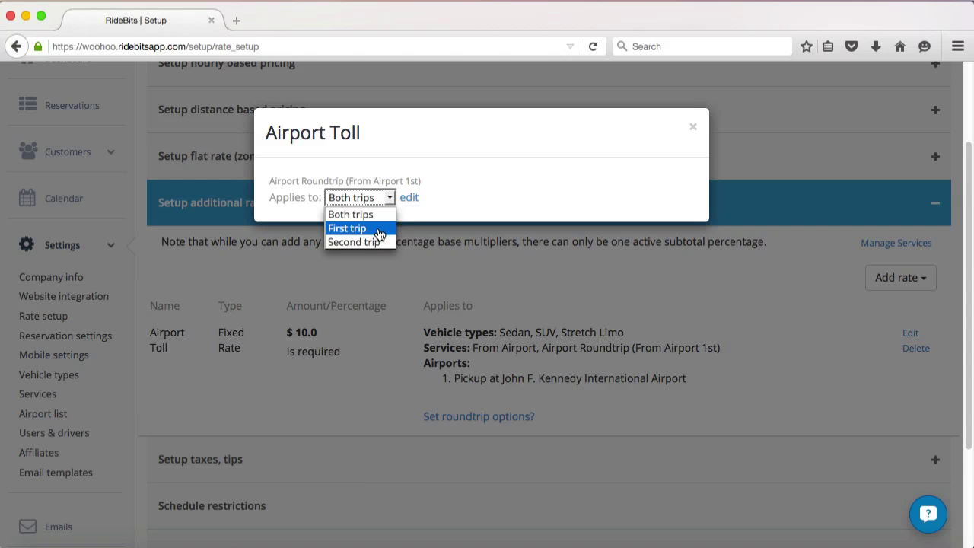
click(379, 228)
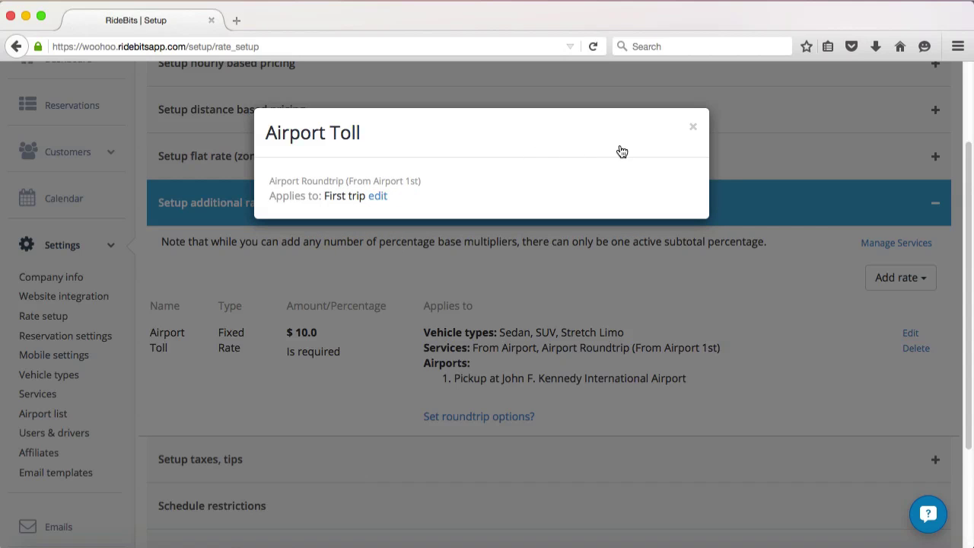
click(694, 131)
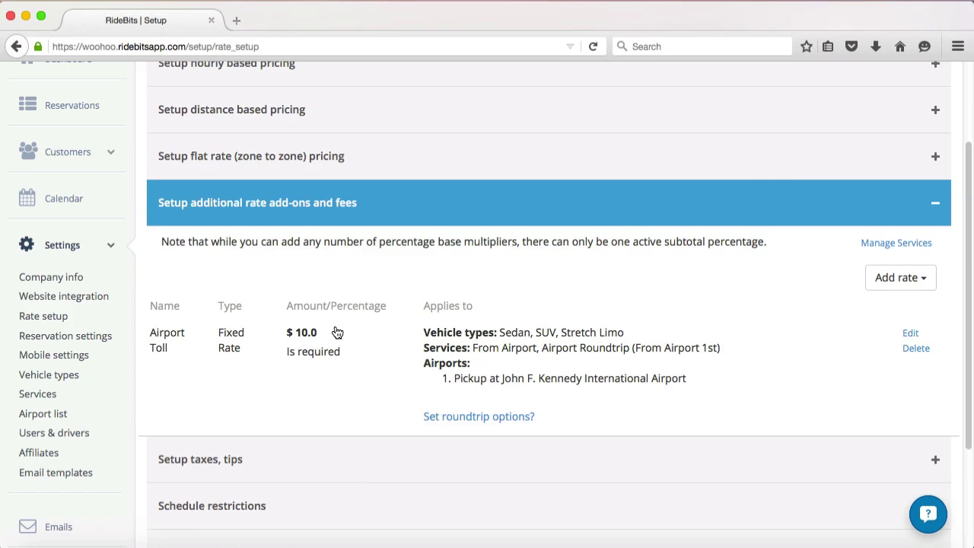
drag(318, 335, 298, 337)
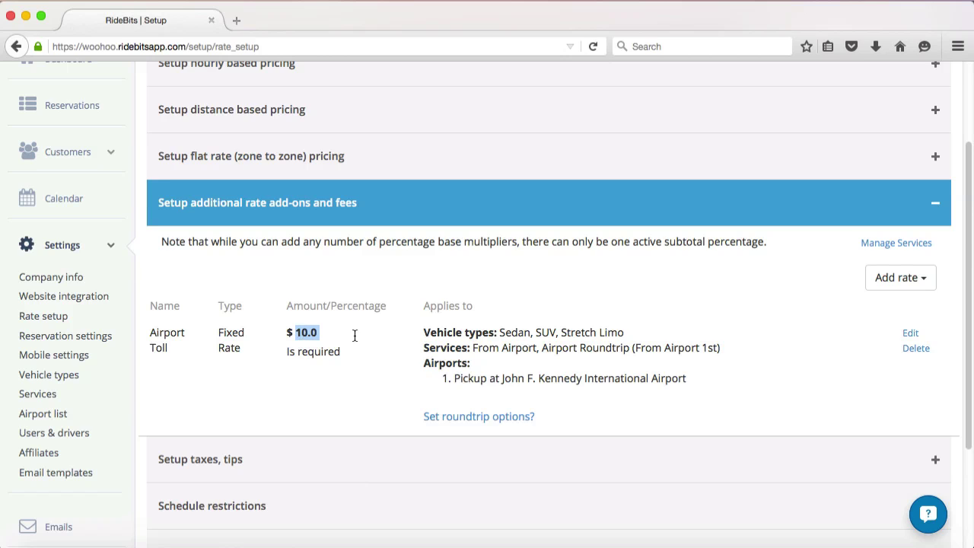
Step: Add an incremental rate named "Extra Stops" to the additional rate add-ons and fees
click(918, 277)
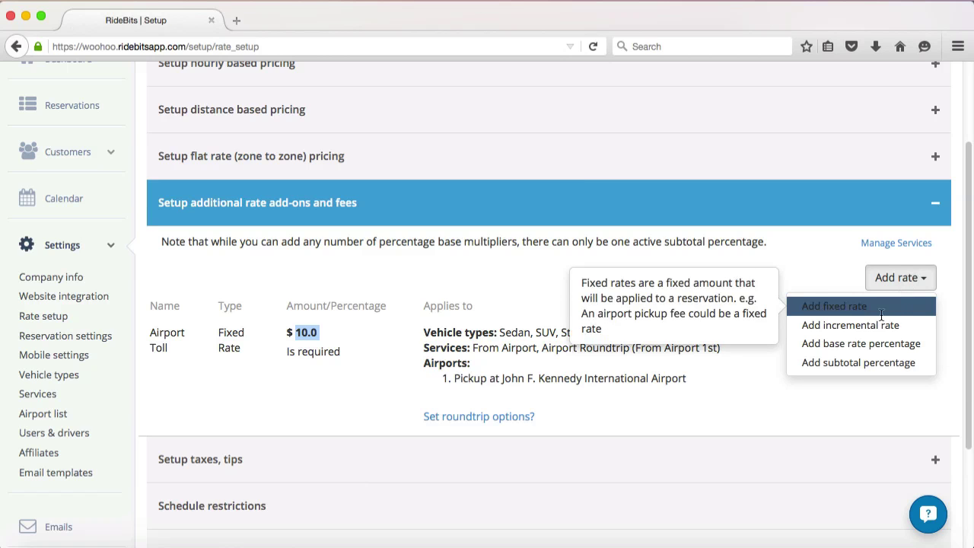
mouse_move(876, 324)
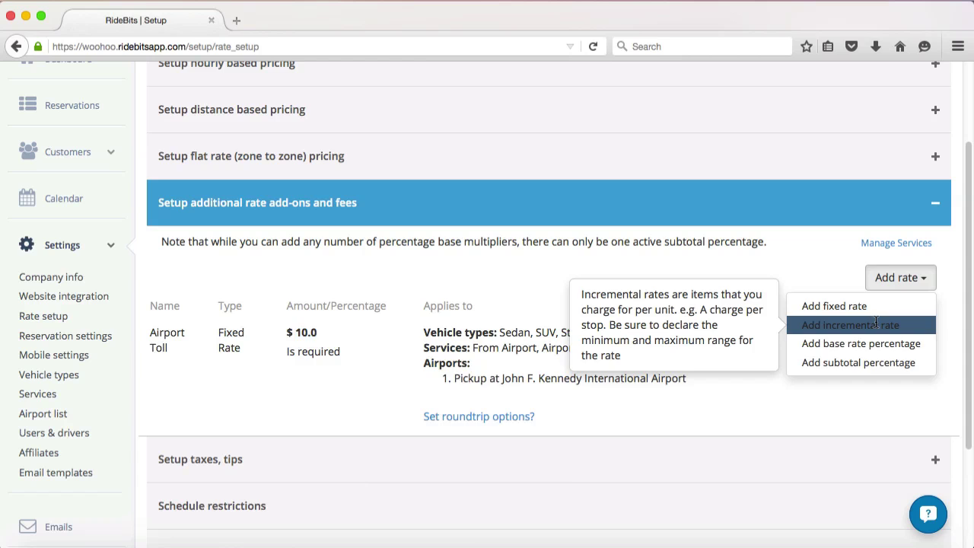
click(876, 324)
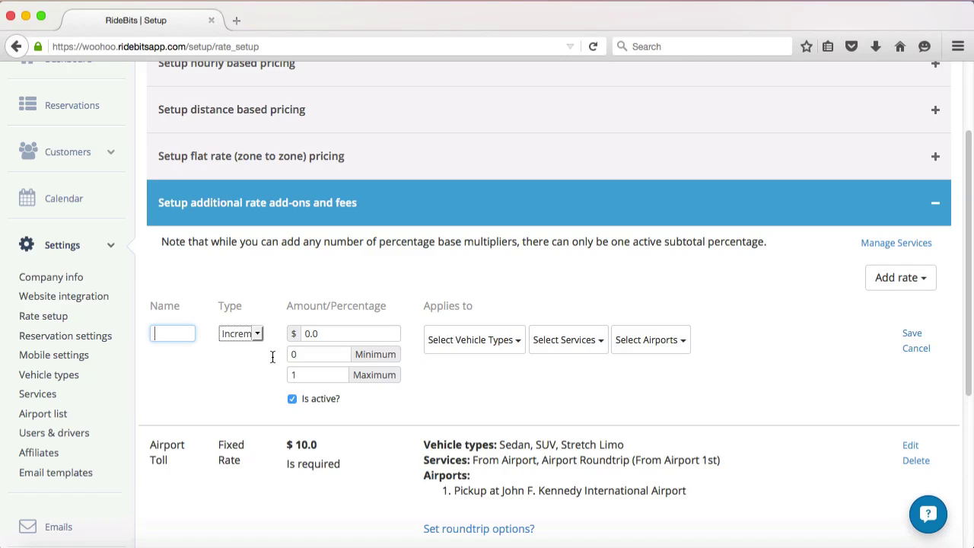
text(Extra Sto)
text(ps)
click(256, 334)
click(254, 374)
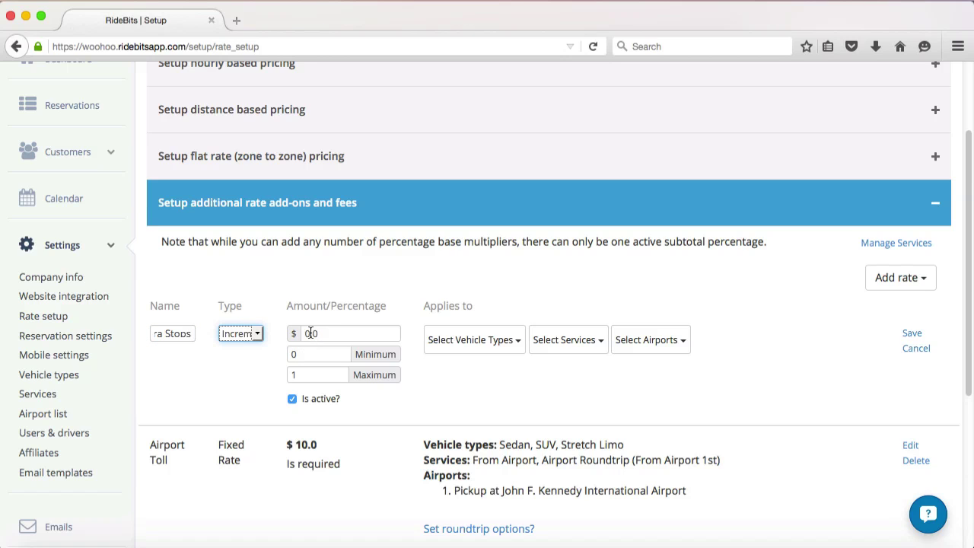
Step: Set the Extra Stops amount to $10.0 and its maximum to 5
drag(314, 334, 302, 334)
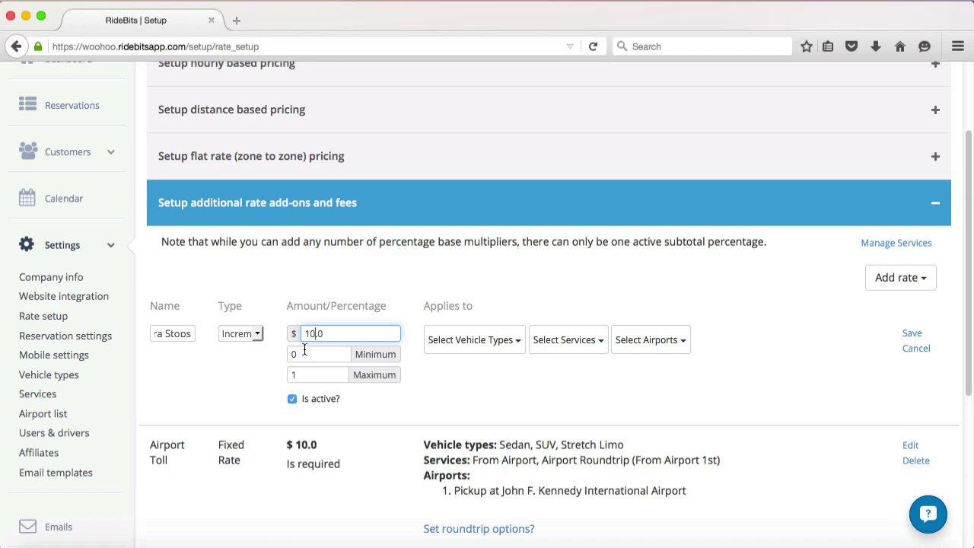
click(303, 354)
click(293, 374)
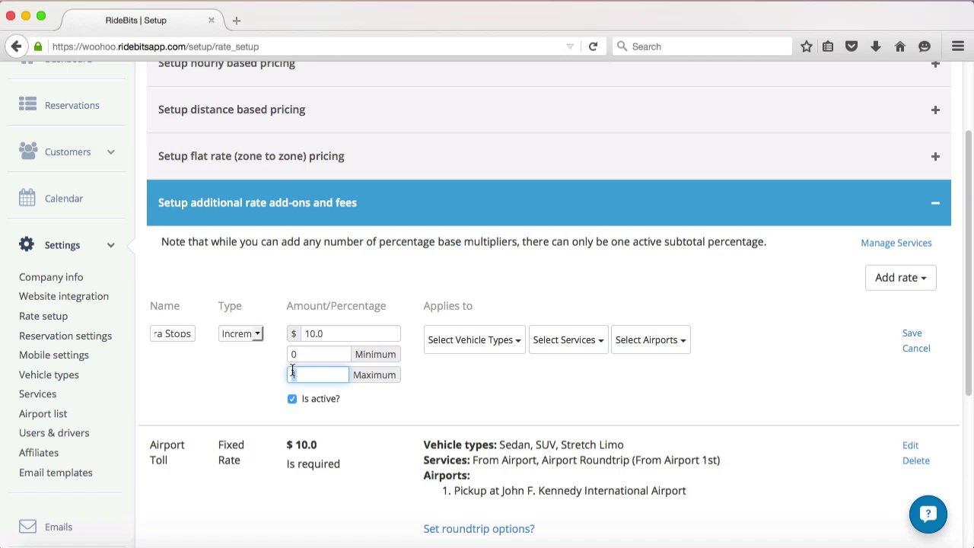
text(5)
Step: Save the Extra Stops rate for all vehicle types and all services, and review its roundtrip options without changing them
click(507, 340)
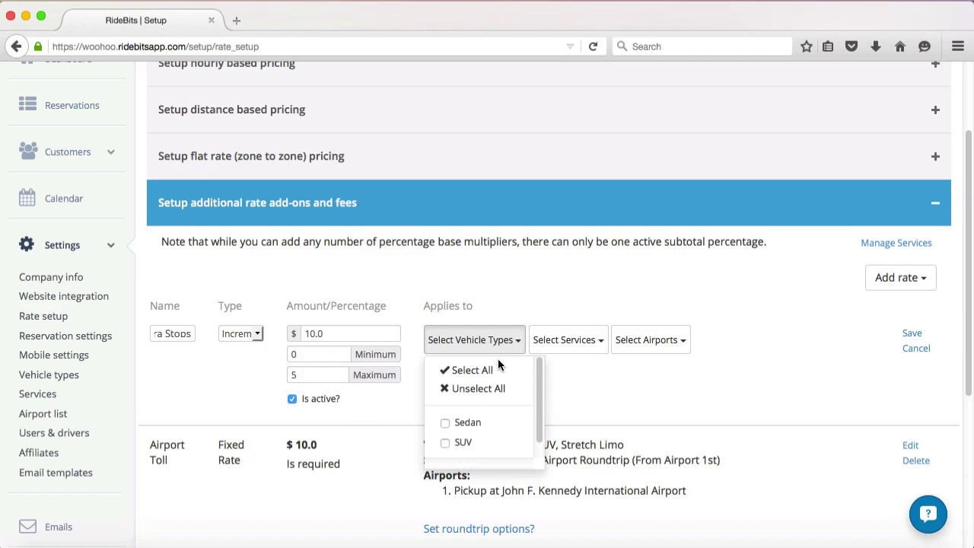
click(500, 368)
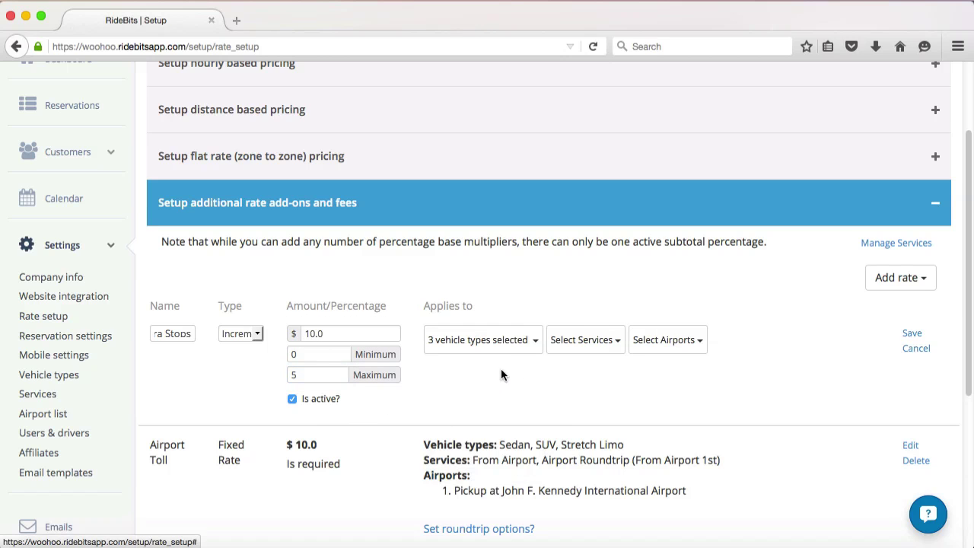
click(618, 340)
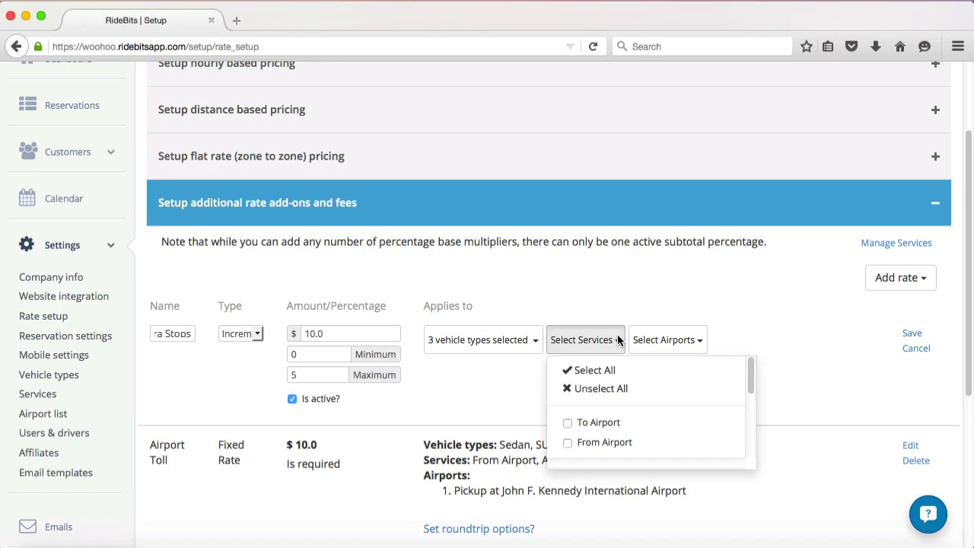
click(596, 371)
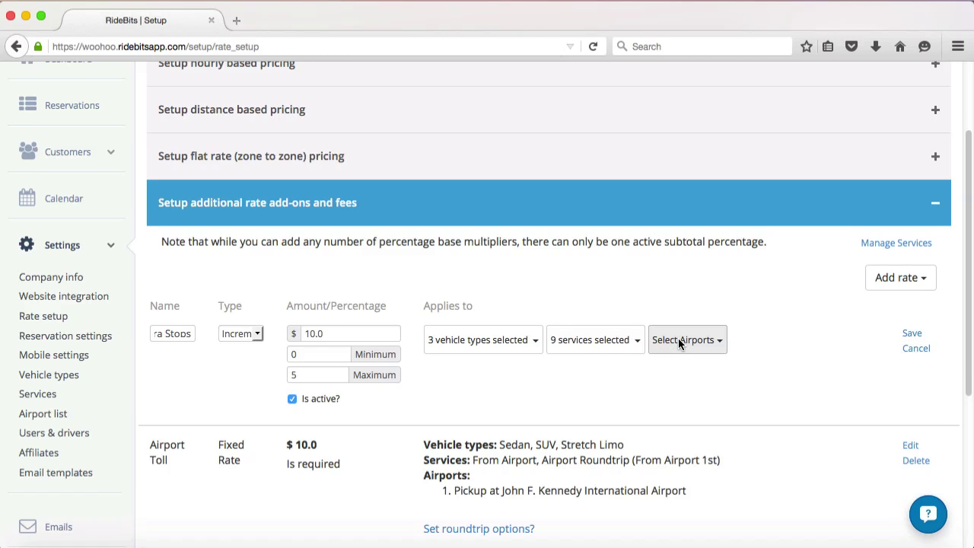
click(913, 336)
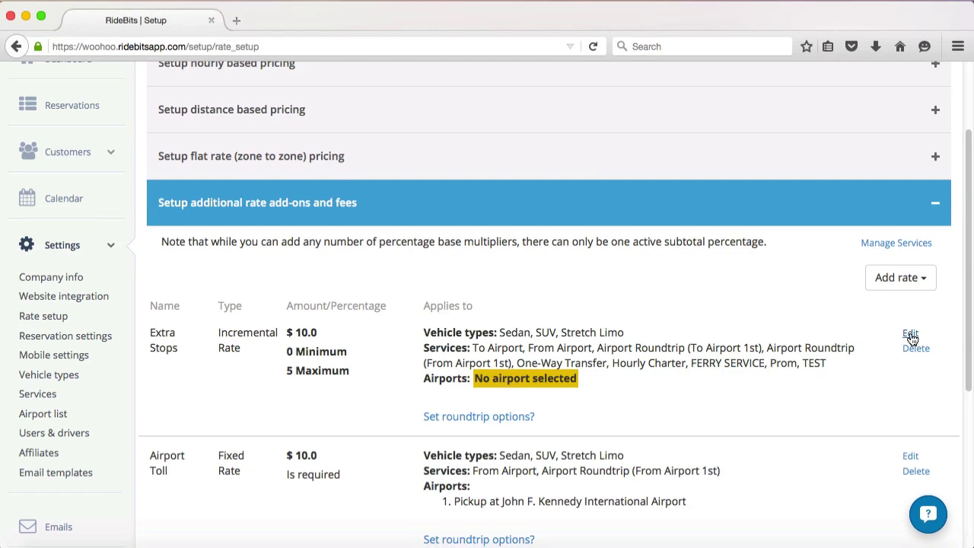
click(517, 418)
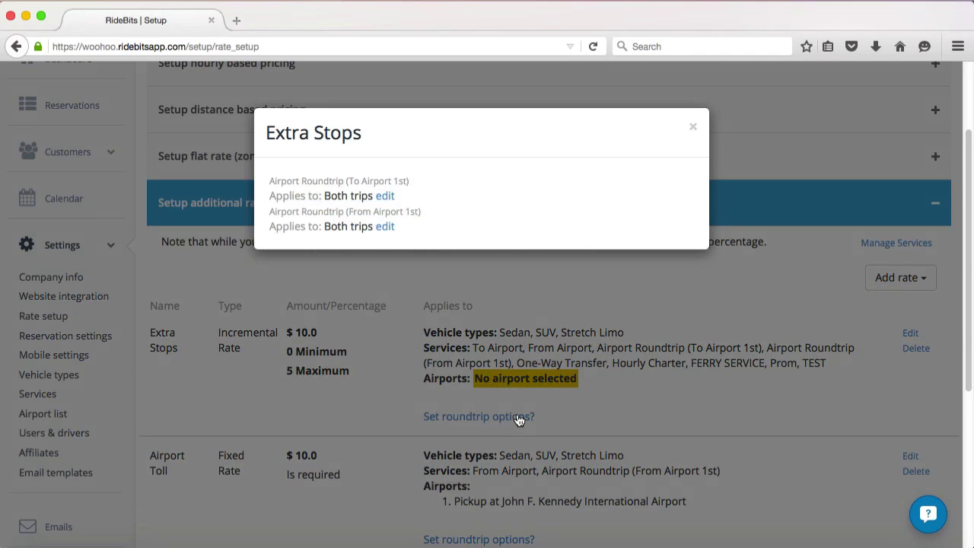
click(692, 127)
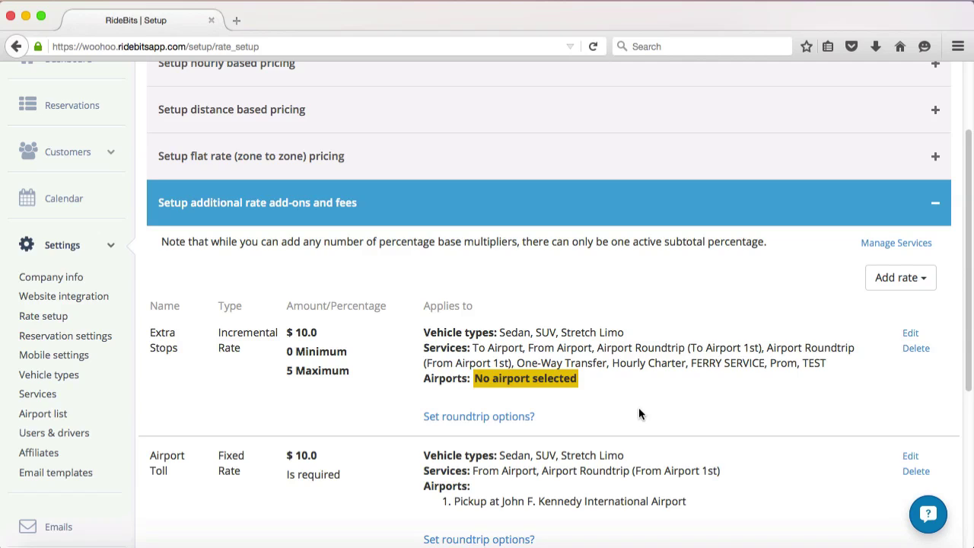
Step: Add a base rate percentage named "Fuel Tax" with a value of 15%
click(899, 279)
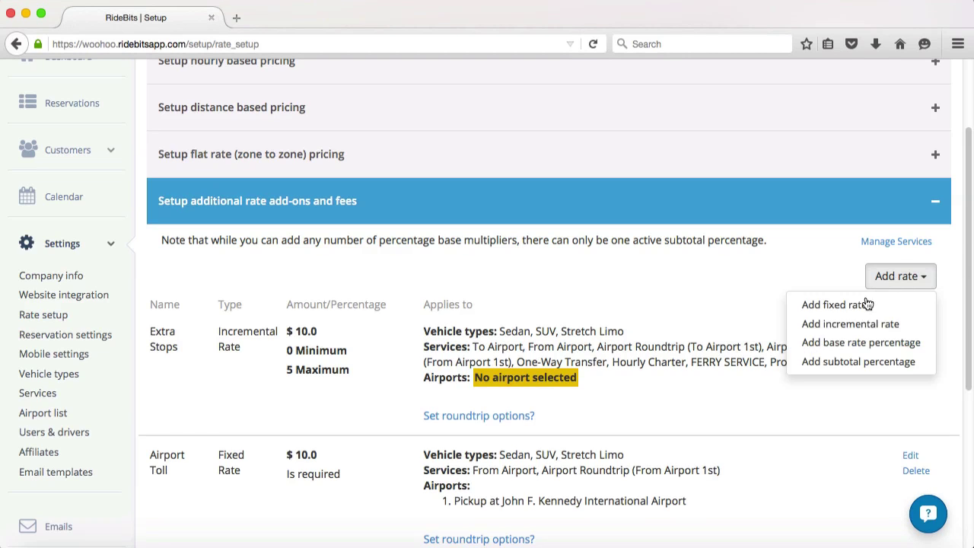
click(853, 342)
click(175, 339)
text(Fuel Tax)
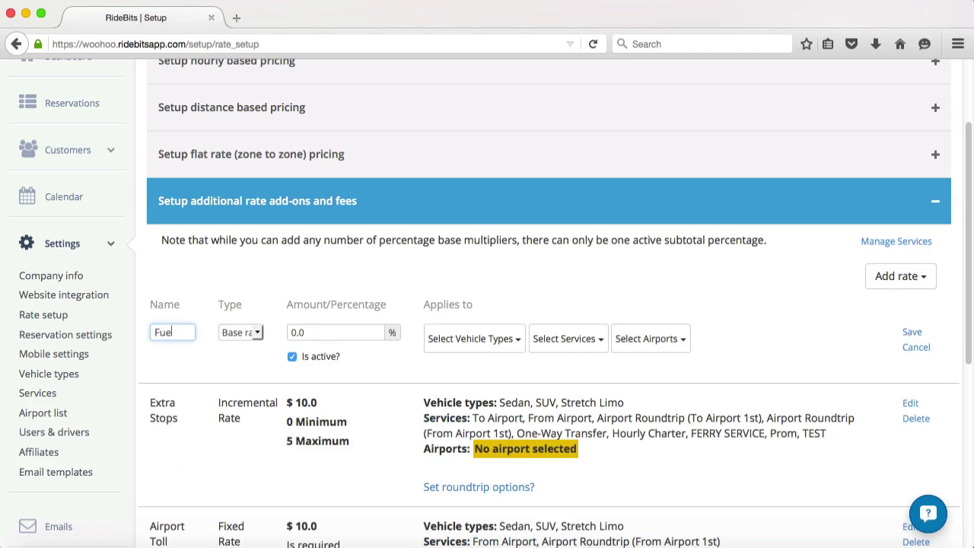
click(295, 335)
text(15)
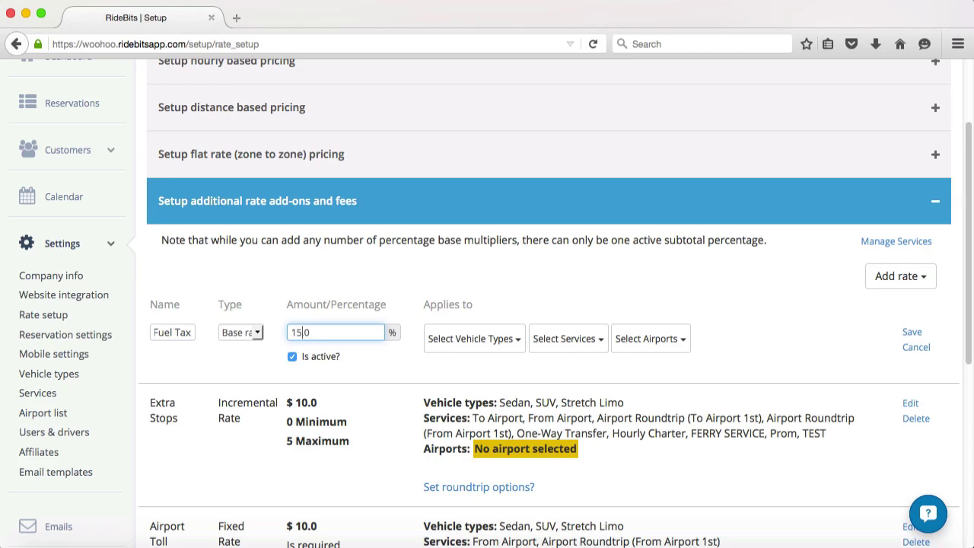
Step: Apply the Fuel Tax to all vehicle types, services and airports, and save the rate
click(518, 339)
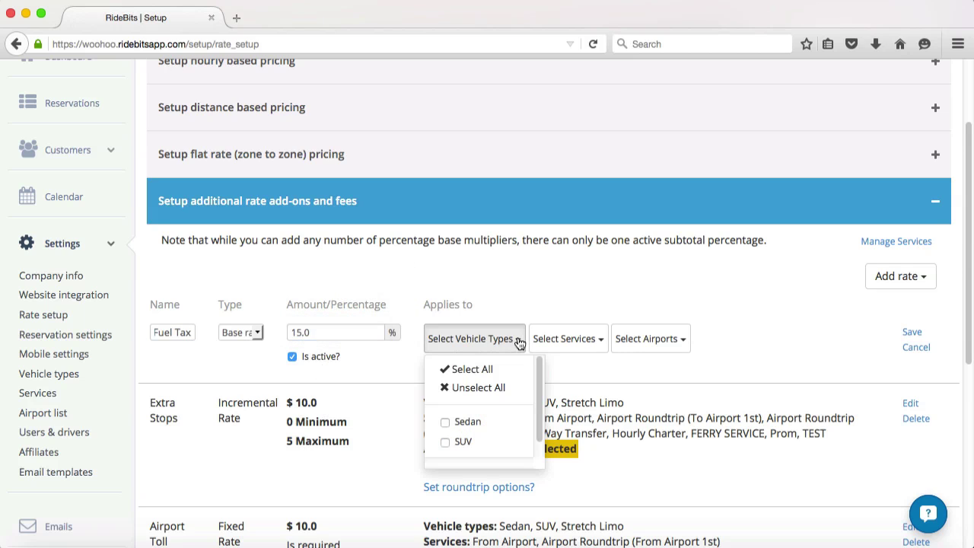
click(487, 370)
click(615, 341)
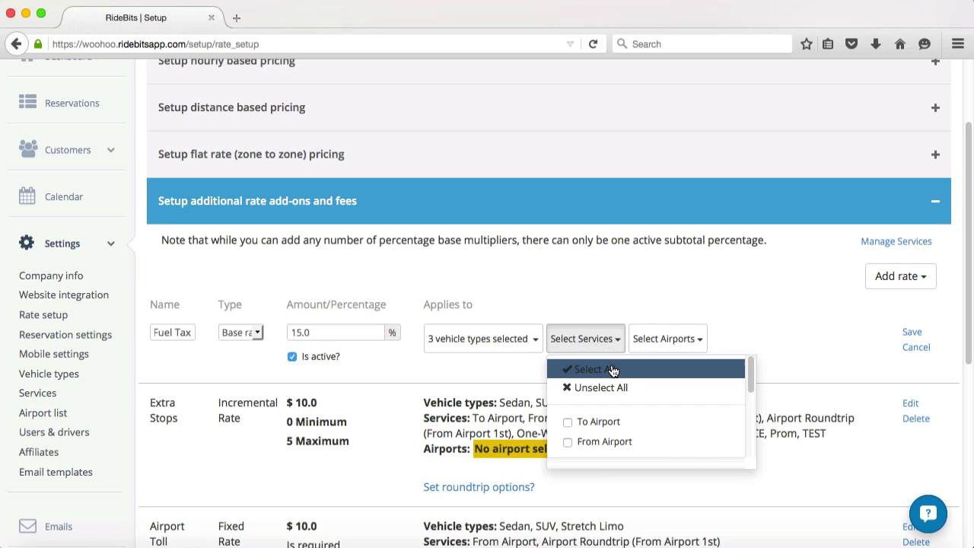
click(614, 370)
click(717, 342)
click(708, 372)
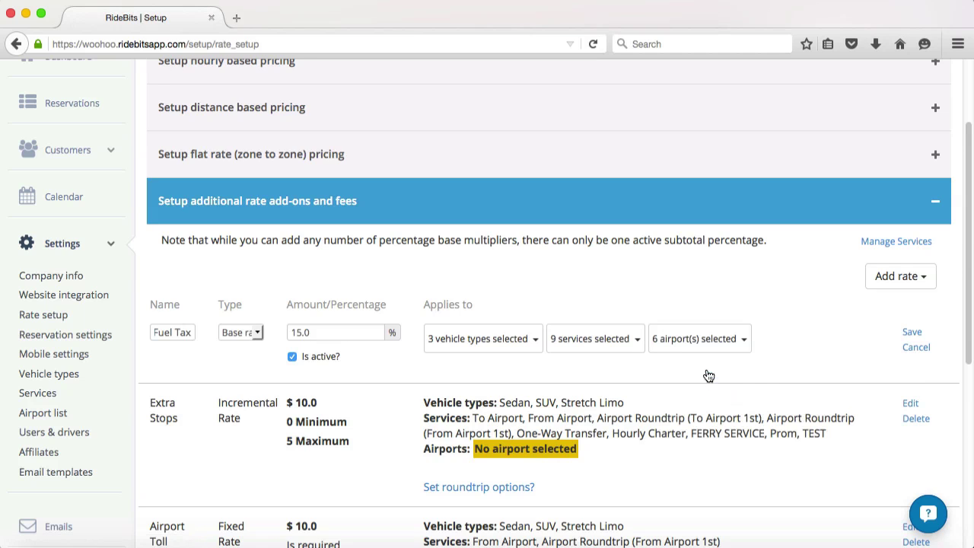
click(911, 334)
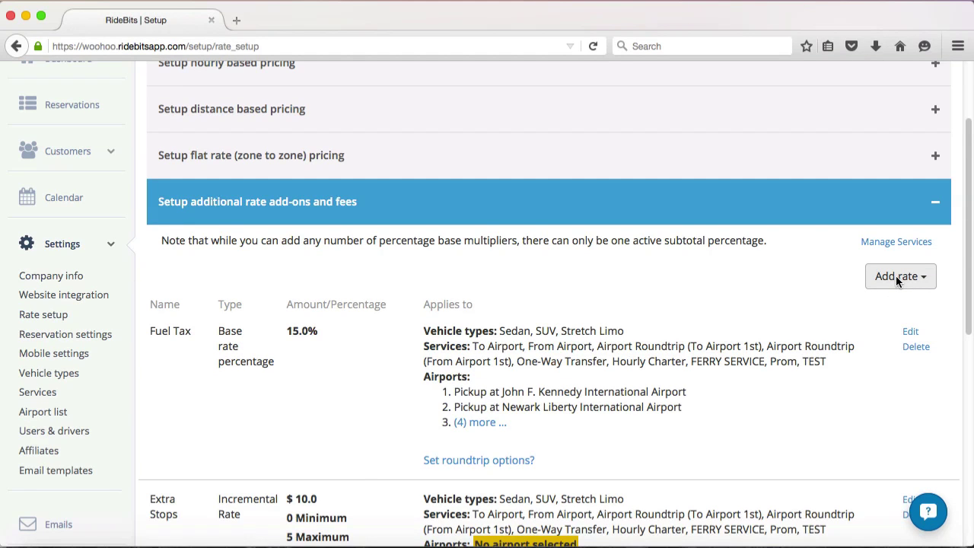
Step: Add a subtotal percentage named "test" with a value of 10%
click(896, 277)
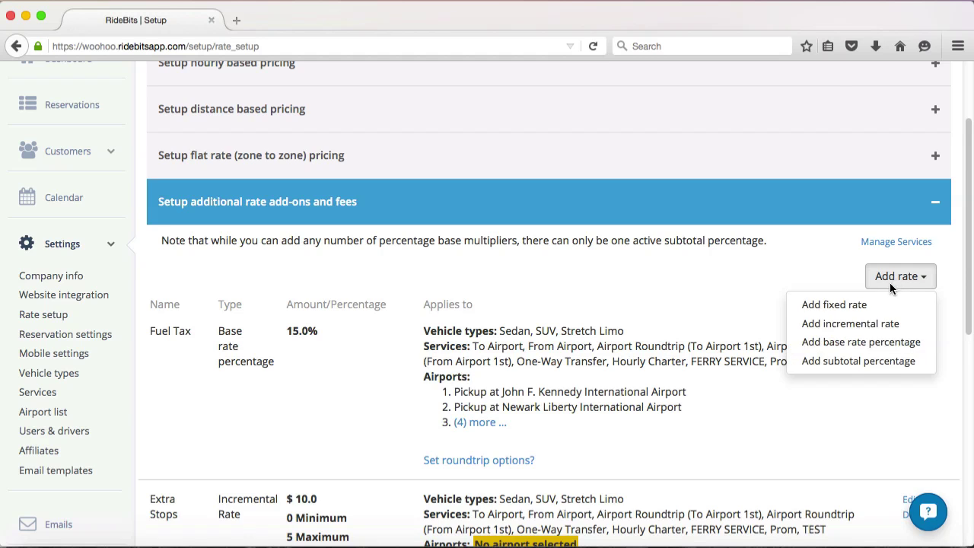
click(858, 361)
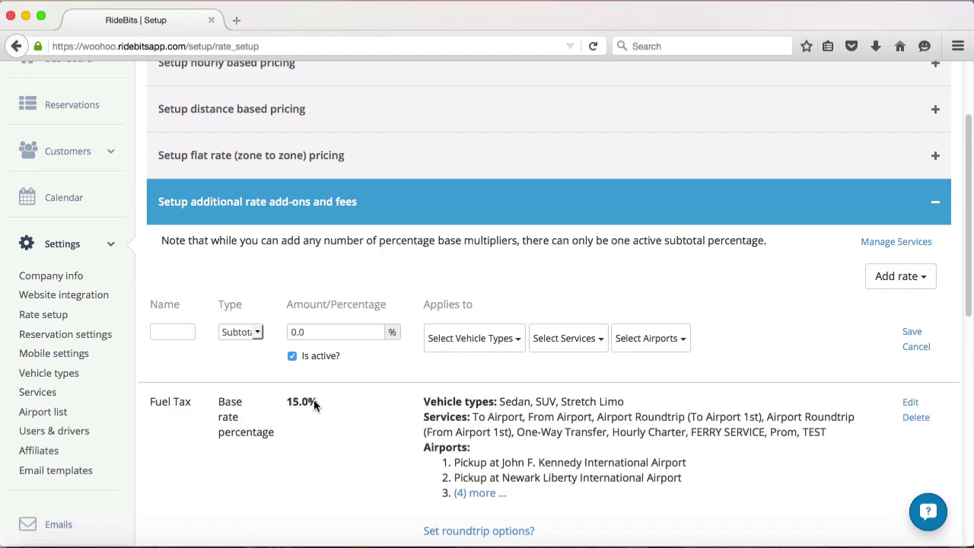
click(177, 333)
mouse_move(336, 352)
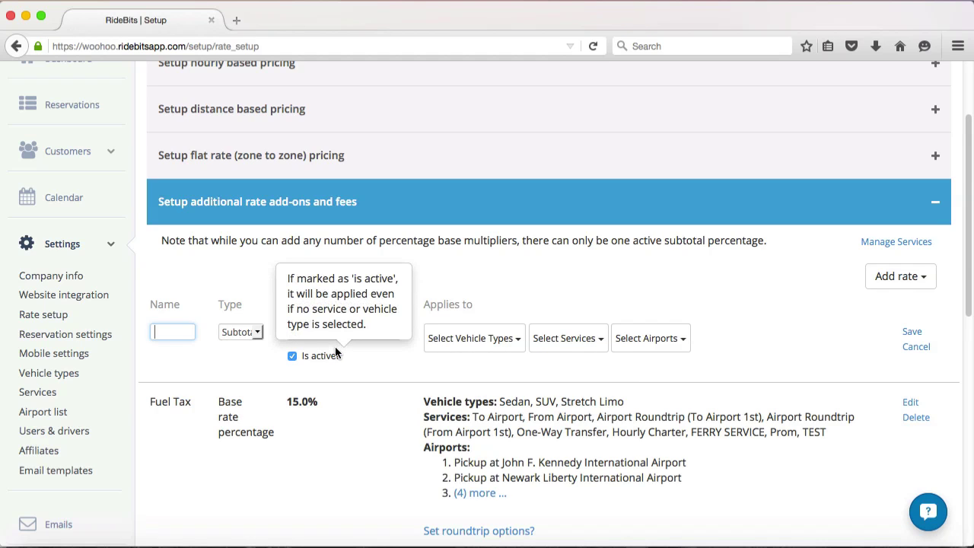
text(test)
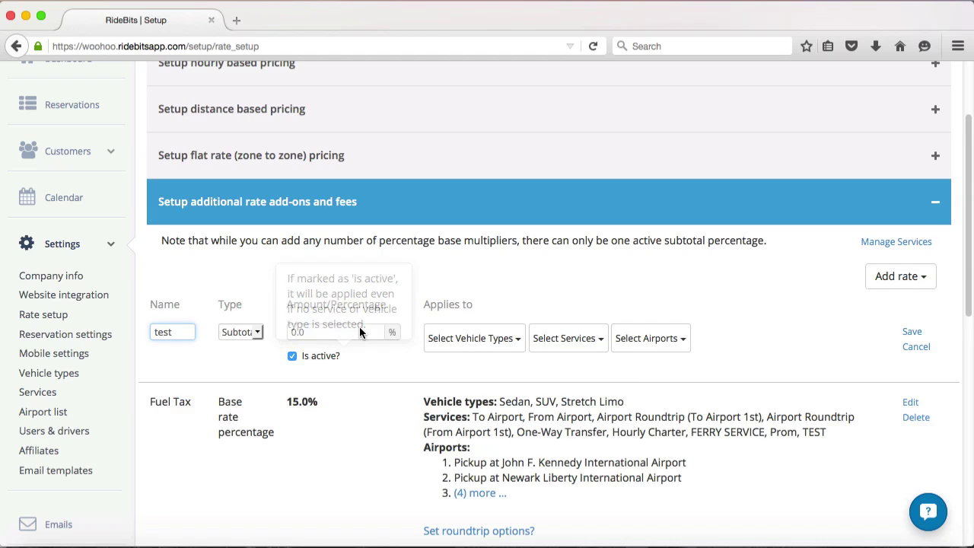
click(295, 335)
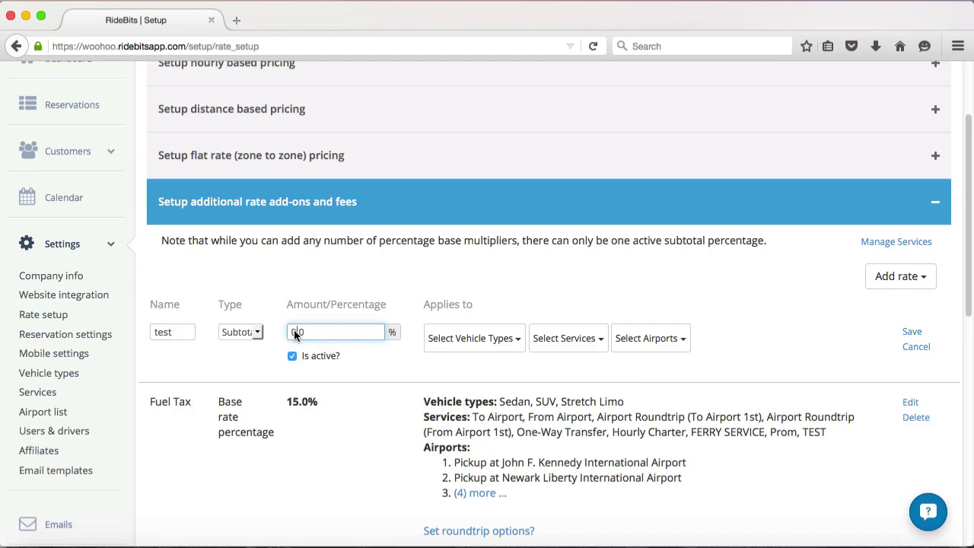
drag(295, 335, 289, 335)
text(10)
Step: Apply the test subtotal percentage to all vehicle types, services and airports
click(517, 337)
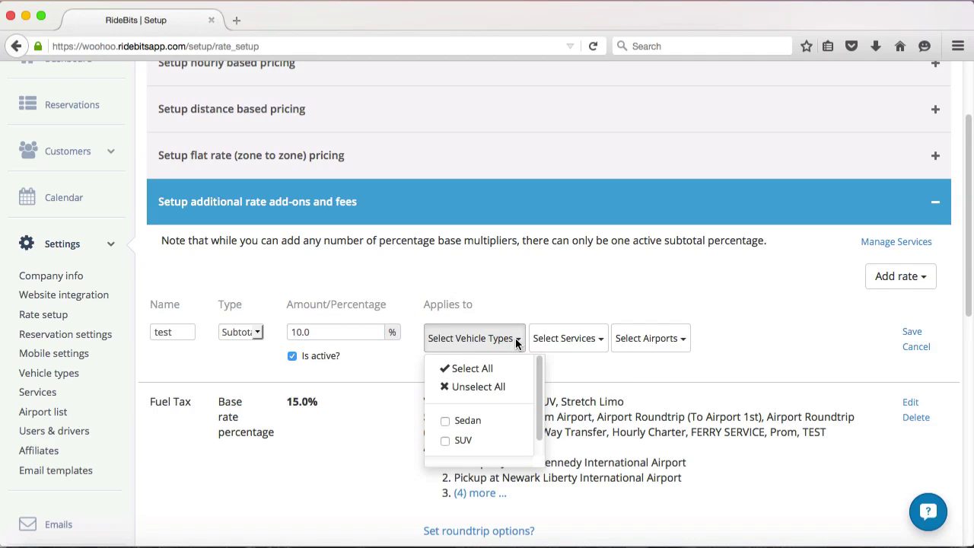
click(512, 368)
click(611, 336)
click(590, 370)
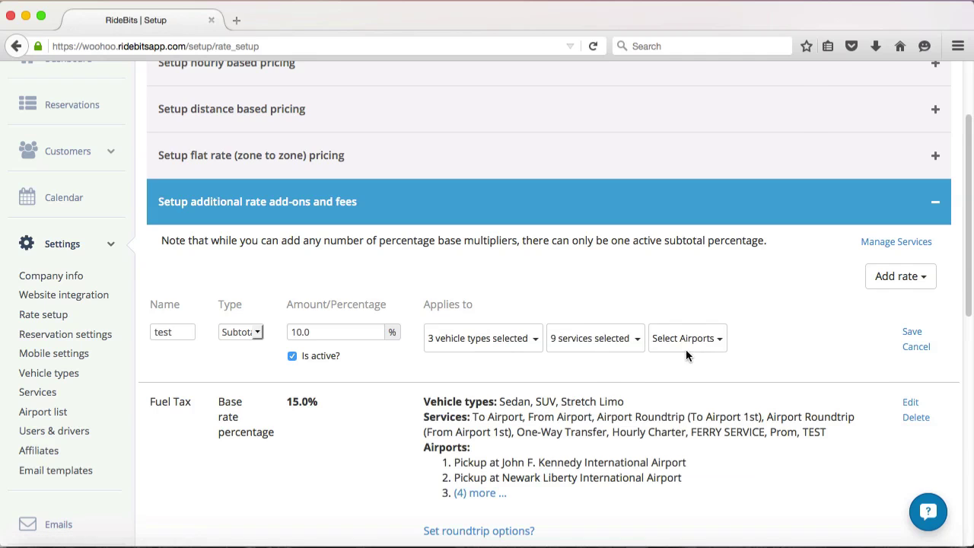
click(708, 340)
click(702, 369)
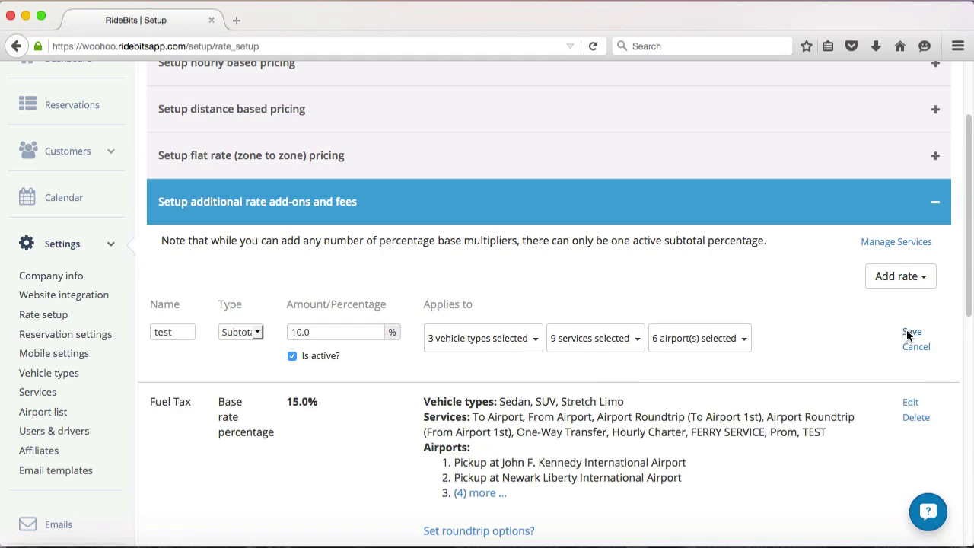